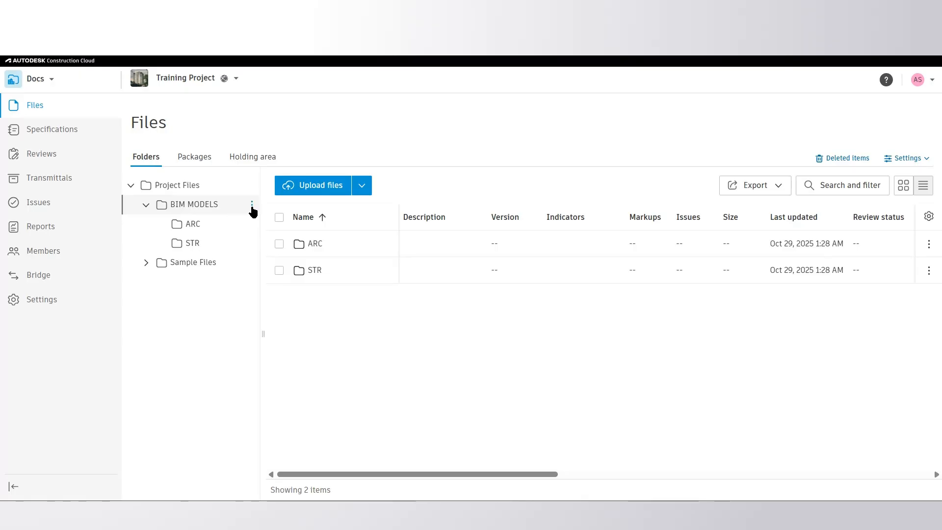
# Step: Open the BIM MODELS folder's permissions and choose the BIM Training company and Principal Architect role as new entries
pyautogui.rightClick(195, 203)
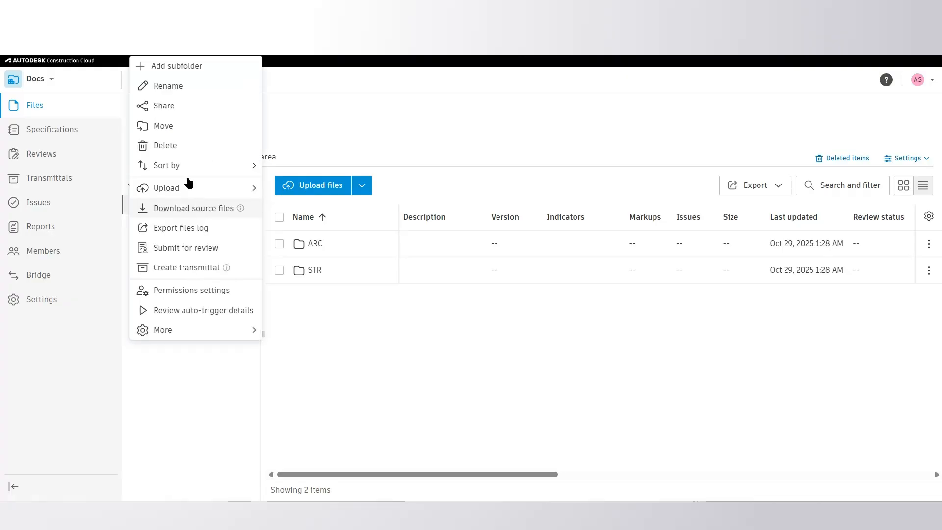
pyautogui.click(195, 291)
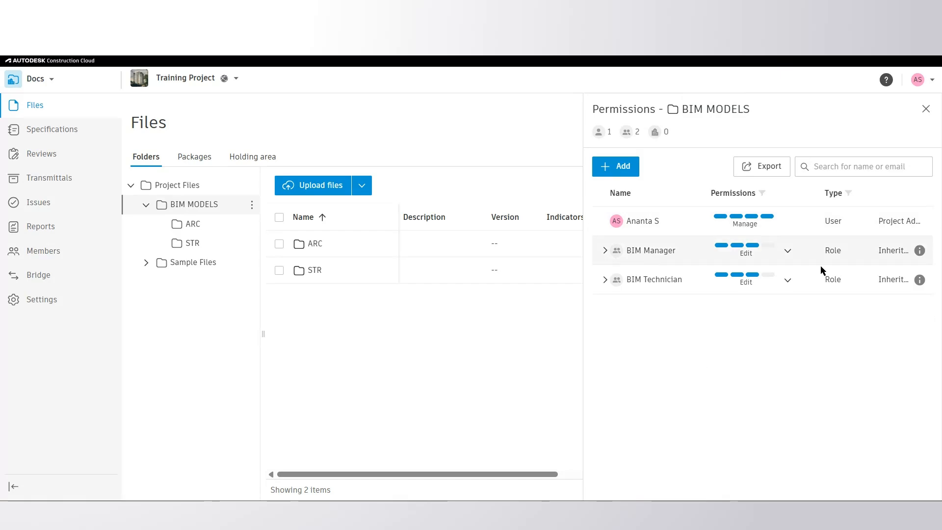
pyautogui.click(622, 169)
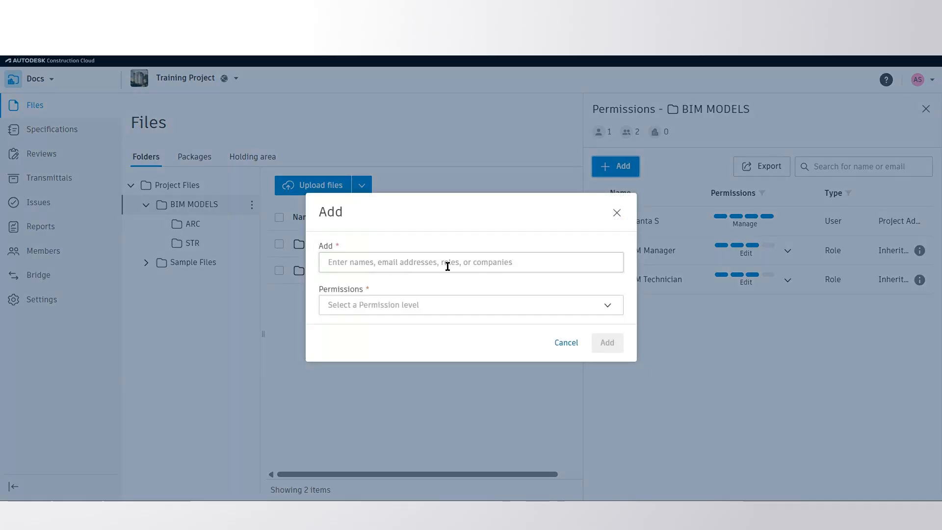
pyautogui.click(501, 266)
pyautogui.write('BIM')
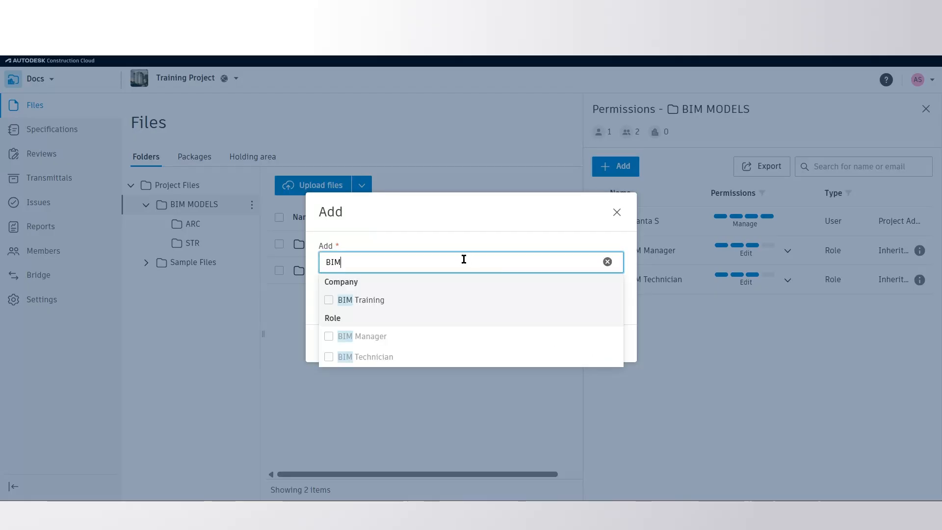
pyautogui.click(377, 305)
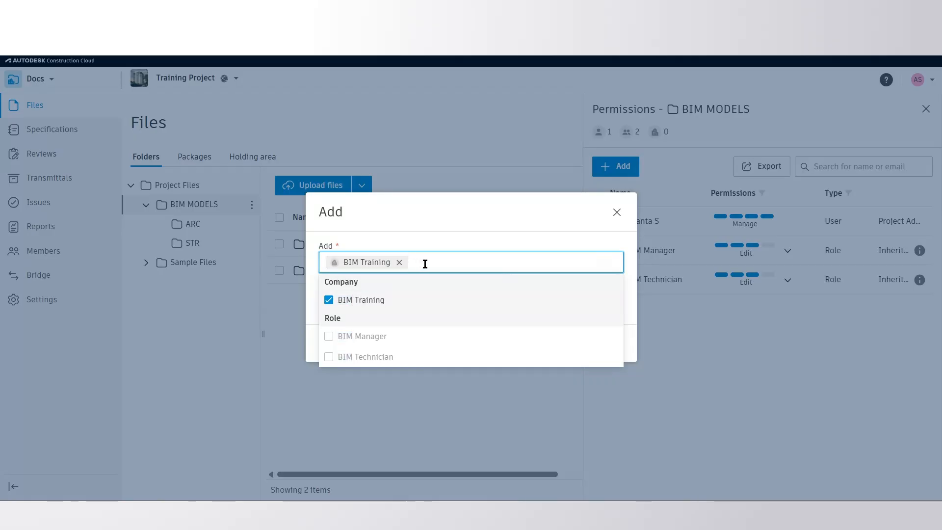
pyautogui.write('AR')
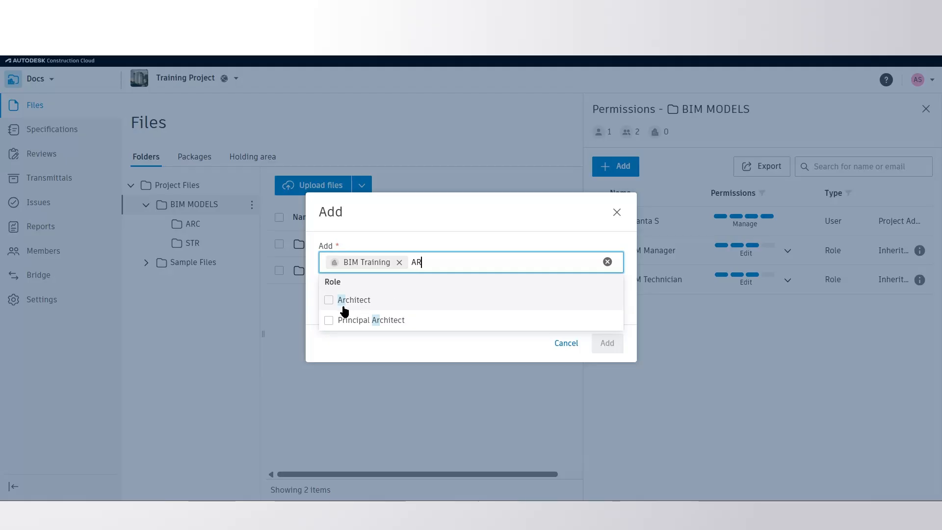
pyautogui.click(329, 320)
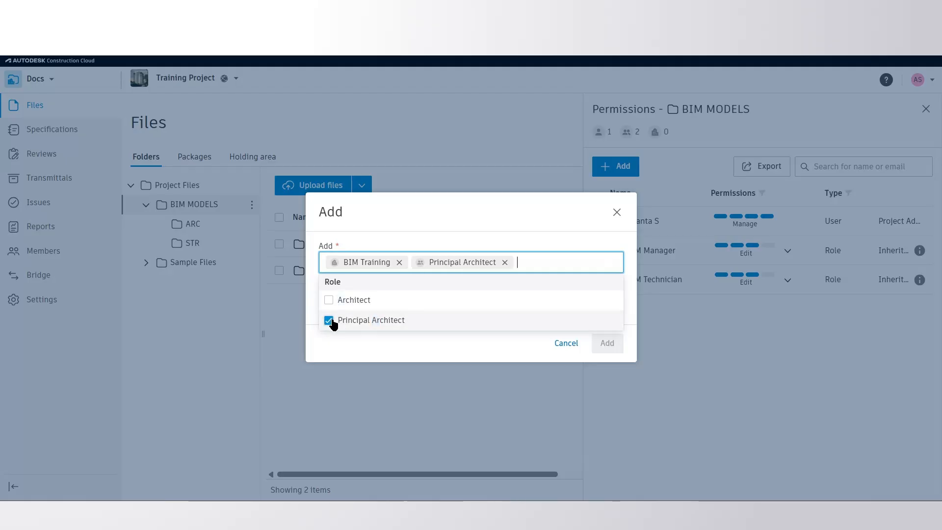
pyautogui.click(456, 243)
# Step: Add both entries with the Create permission level that covers View, Download, Publish markups and Upload
pyautogui.hotkey('ctrl', '-')
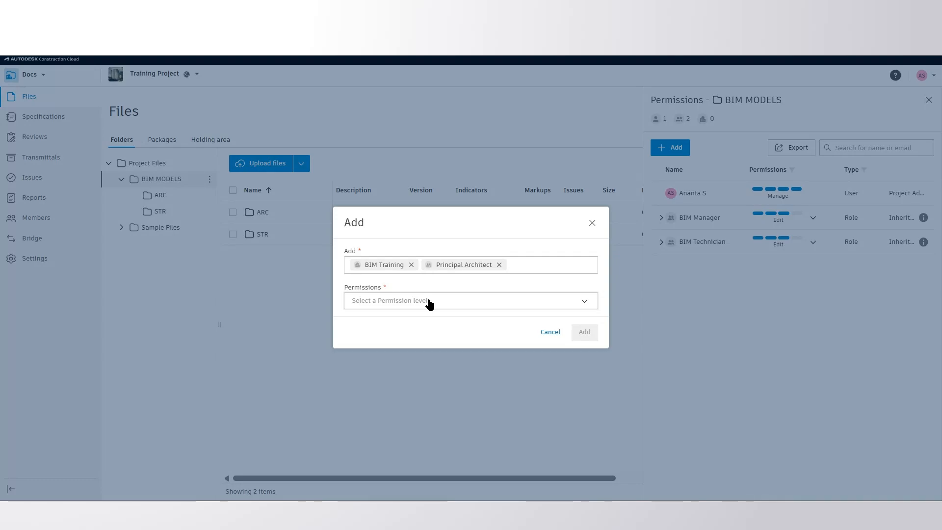
pyautogui.click(429, 301)
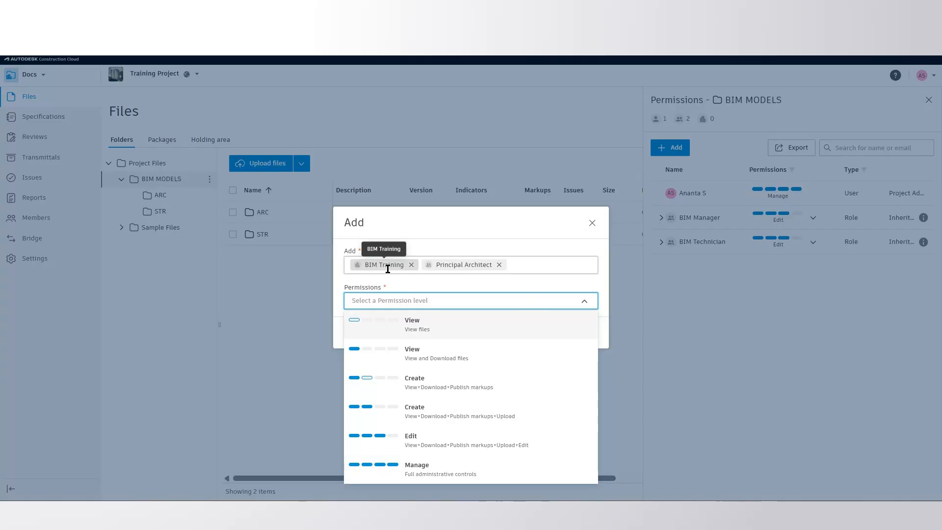
pyautogui.click(463, 416)
pyautogui.click(579, 333)
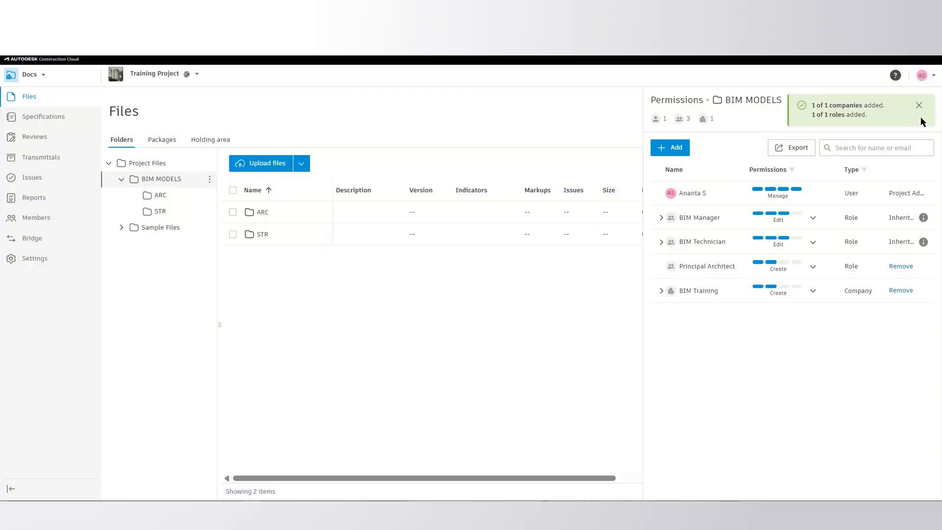
pyautogui.click(919, 105)
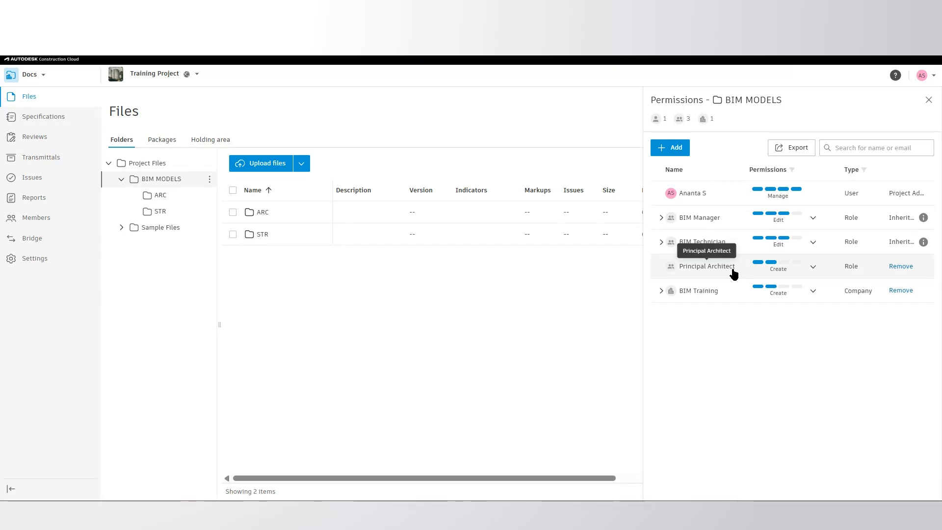
# Step: Change the Principal Architect role's permission to Edit and the BIM Training company's permission to View Only
pyautogui.click(814, 268)
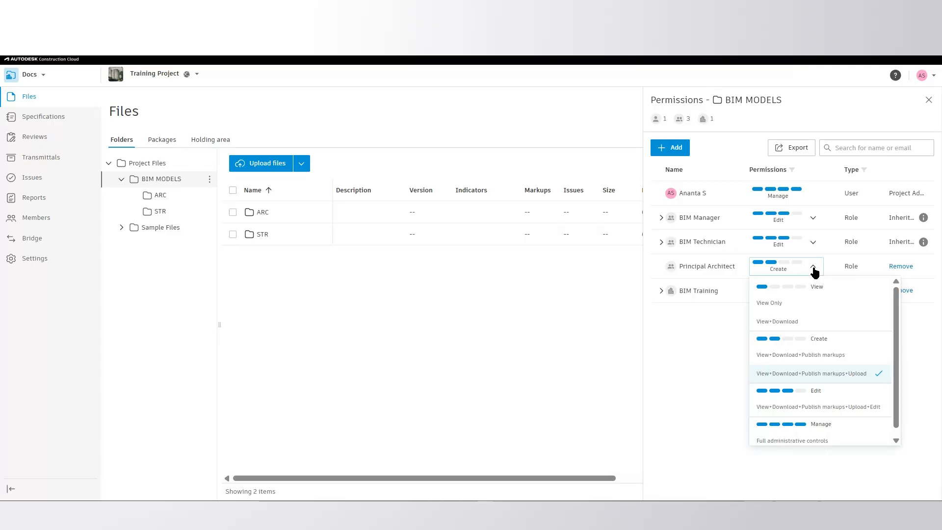
pyautogui.click(805, 407)
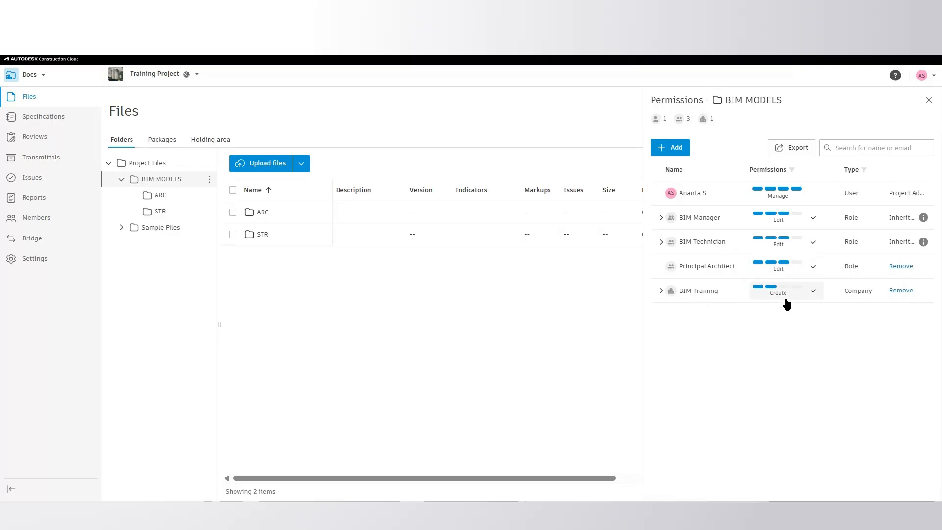
pyautogui.click(815, 294)
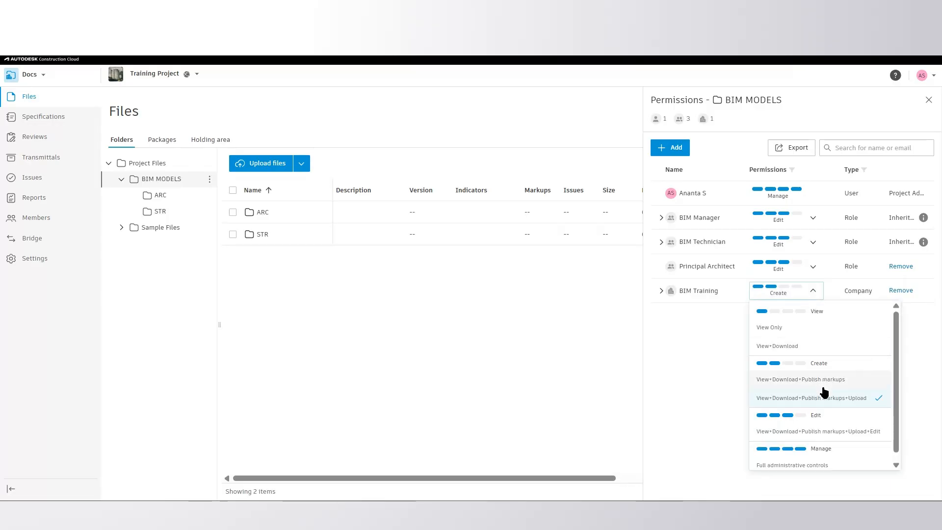
pyautogui.click(788, 329)
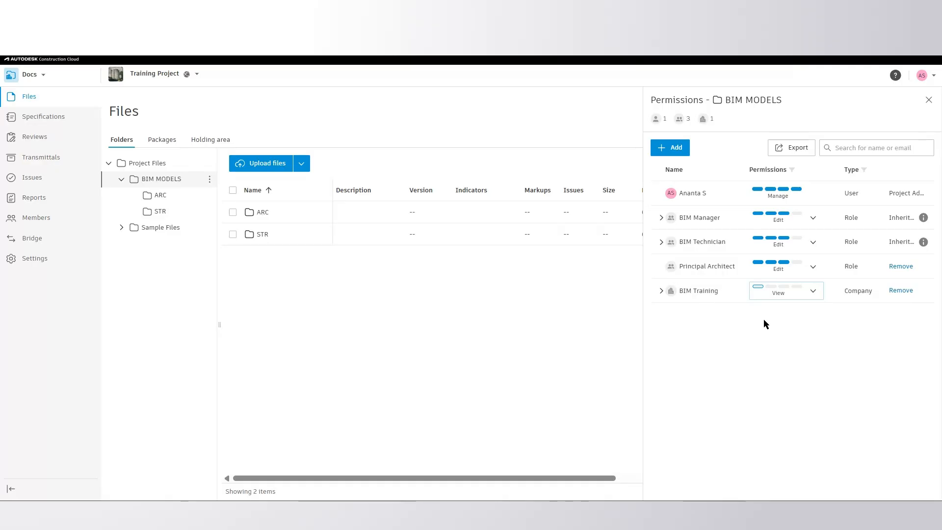
# Step: Remove the BIM Training company's permission from the BIM MODELS folder
pyautogui.click(903, 292)
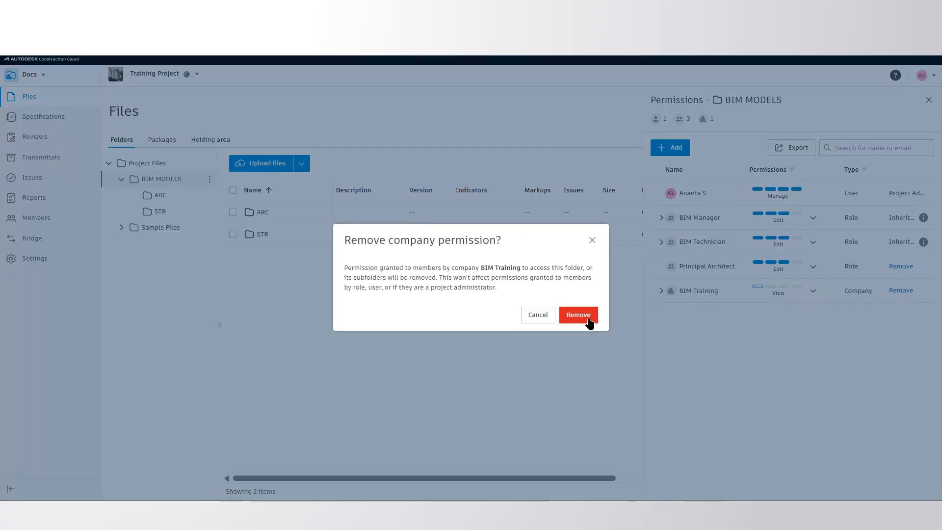
pyautogui.click(590, 324)
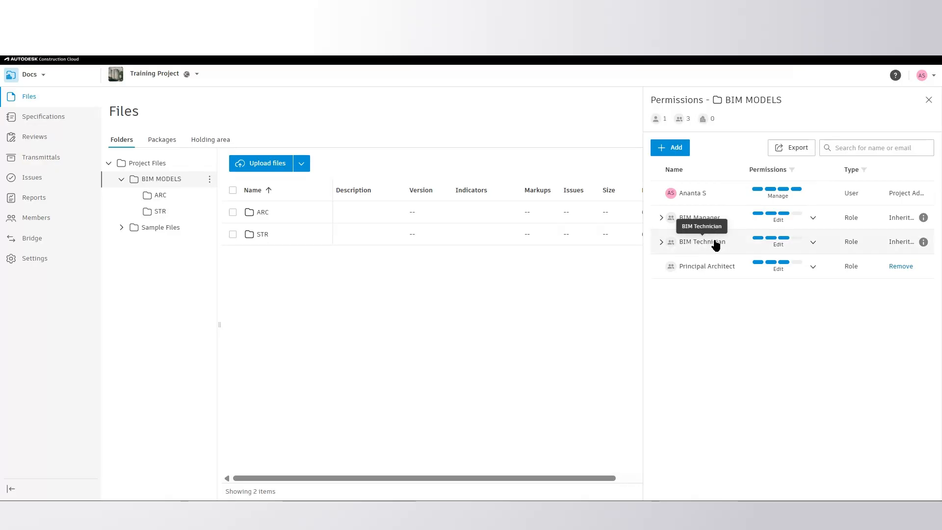
# Step: Check the inheritance of the BIM Manager and BIM Technician permissions in the parent Project Files folder and return to BIM MODELS
pyautogui.moveTo(923, 218)
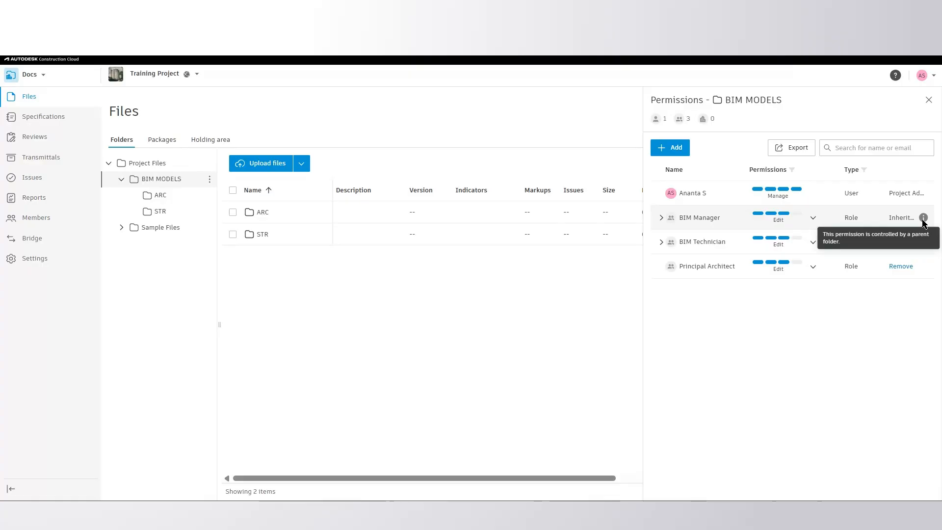
pyautogui.moveTo(922, 243)
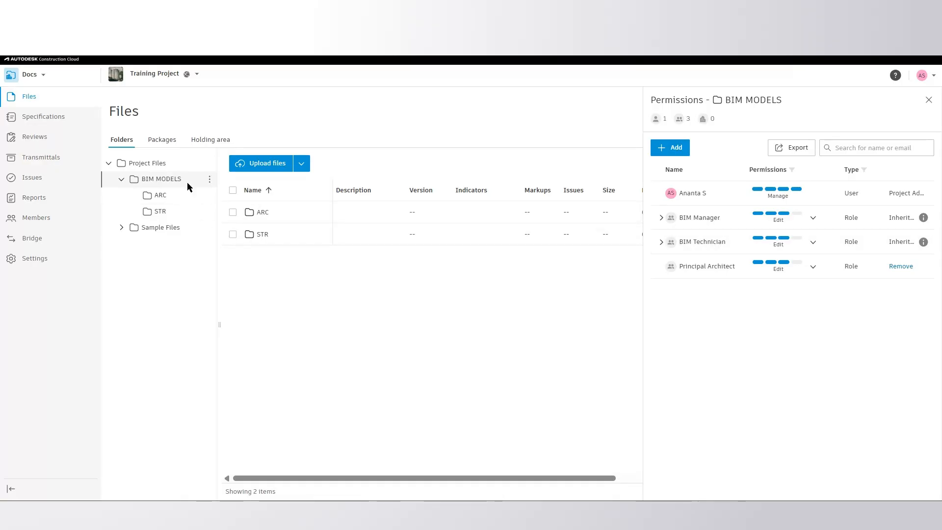
pyautogui.click(157, 167)
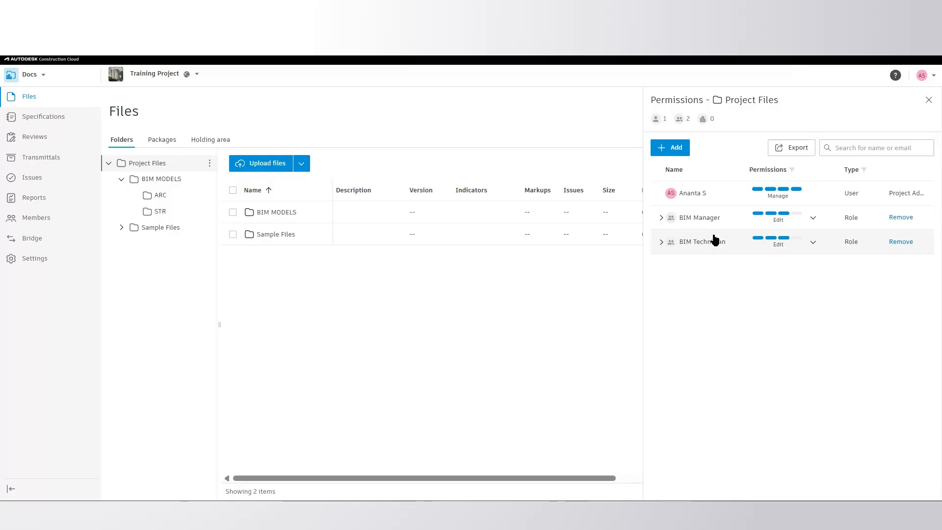
pyautogui.doubleClick(370, 212)
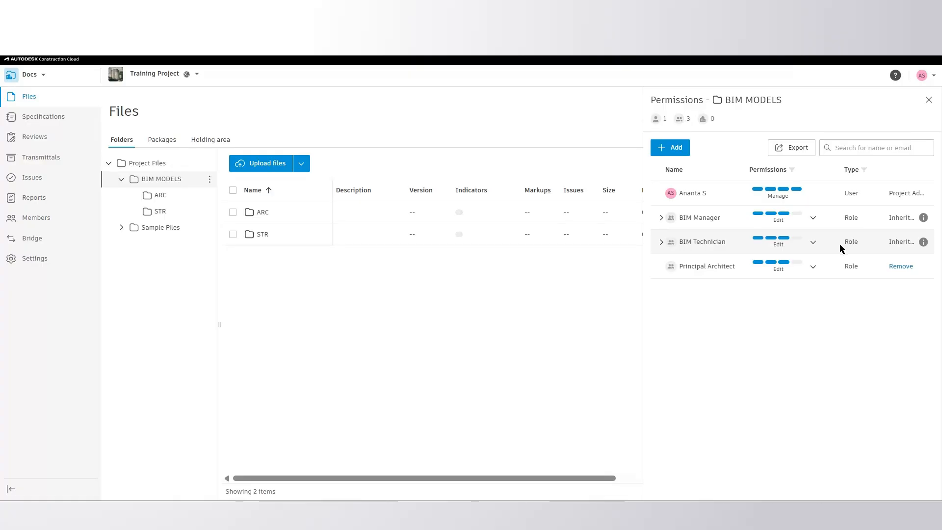
# Step: Examine the permission levels offered for the inherited BIM Manager role in the BIM MODELS folder
pyautogui.click(813, 221)
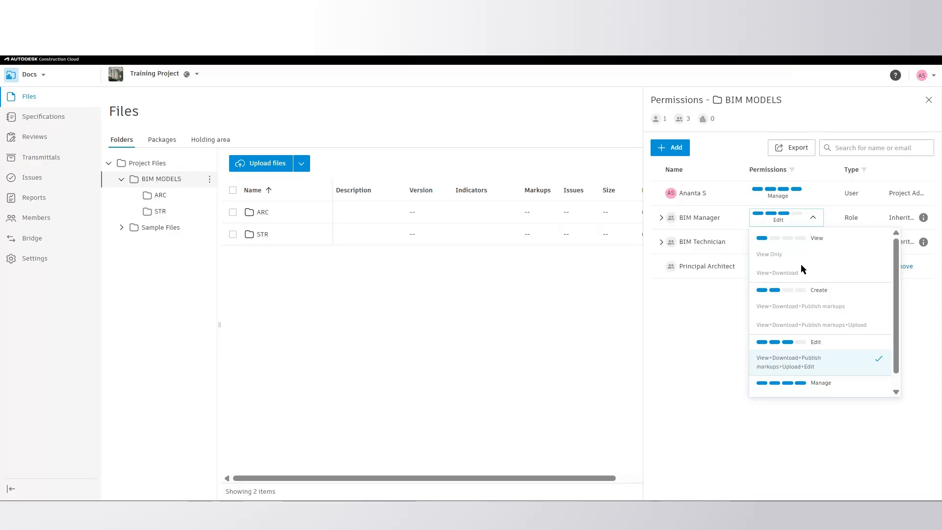
pyautogui.scroll(-1, 804, 336)
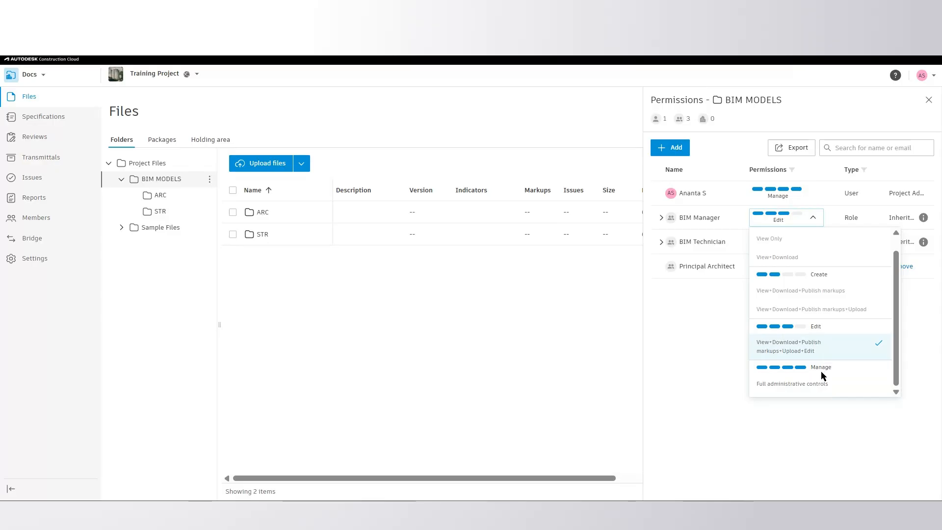
pyautogui.click(697, 353)
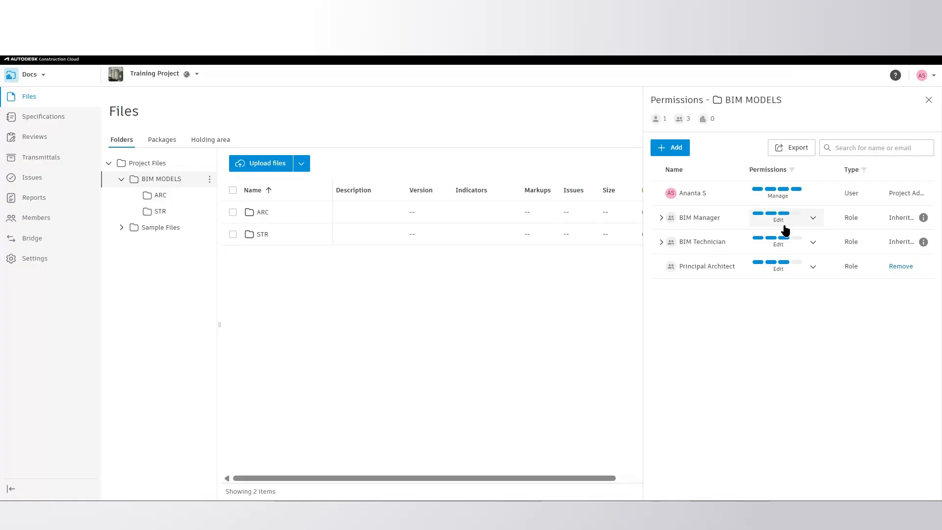
# Step: Set the BIM Manager role to Manage with full administrative controls, and reset it to its inherited permission
pyautogui.click(819, 222)
pyautogui.scroll(-1, 864, 331)
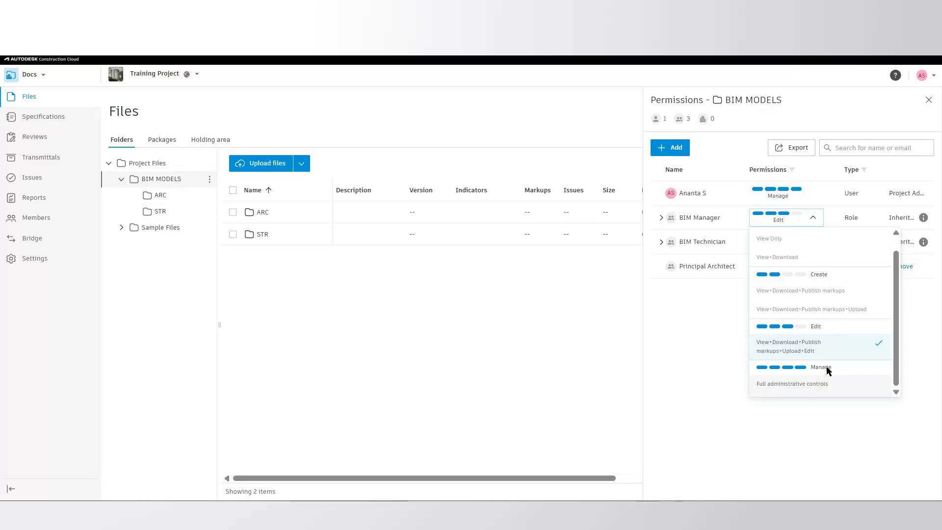
pyautogui.click(799, 388)
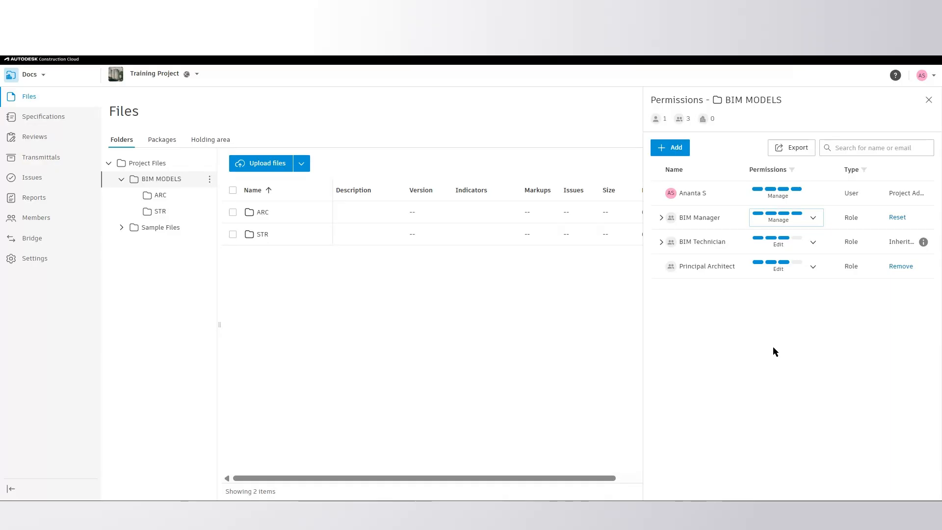
pyautogui.click(897, 219)
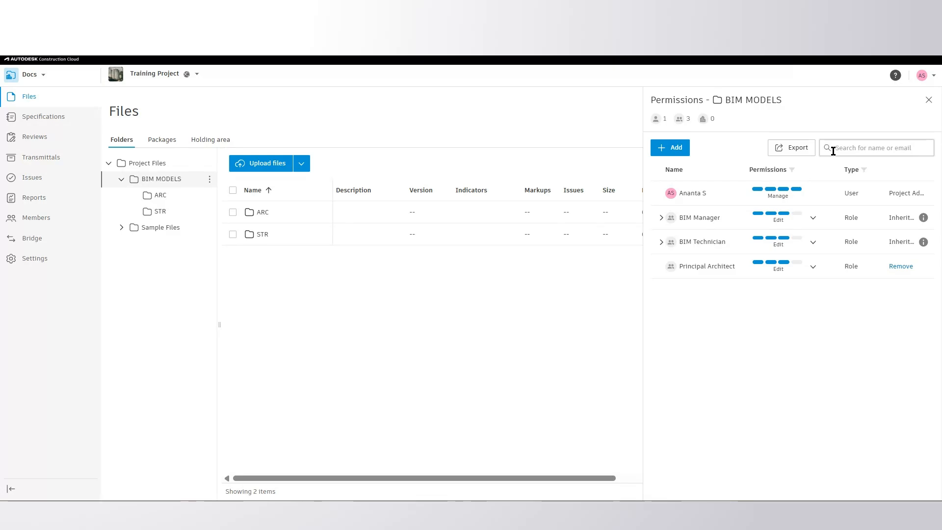
# Step: Export a folder permissions report covering all folders, titled "Folder permissions report"
pyautogui.click(791, 149)
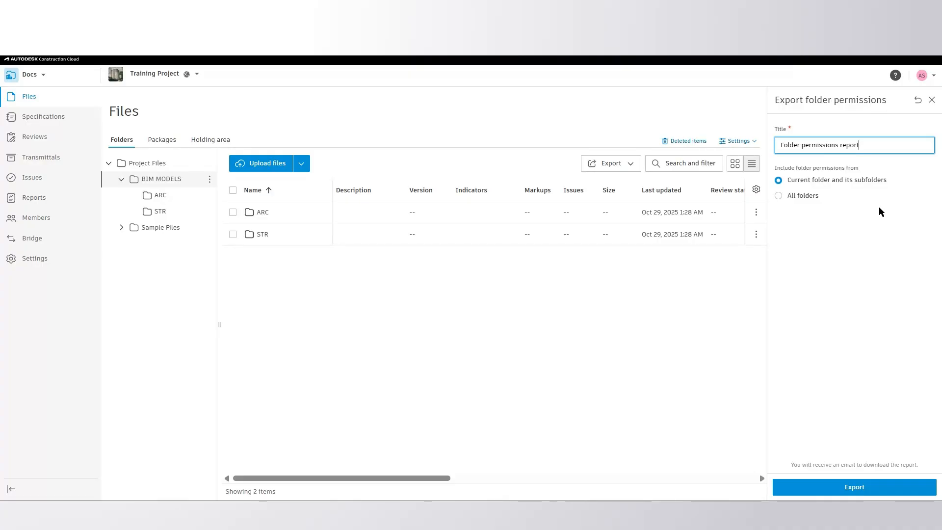
pyautogui.click(799, 196)
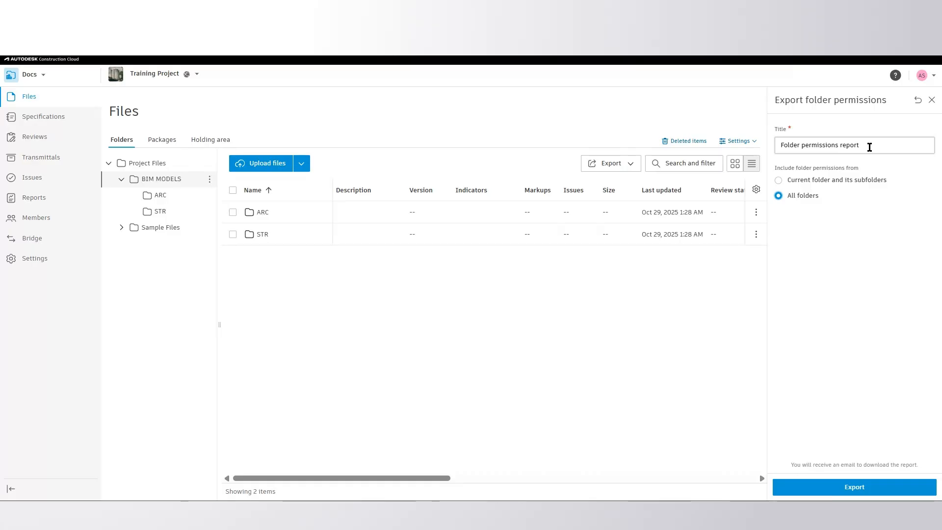
pyautogui.click(869, 147)
pyautogui.tripleClick(801, 145)
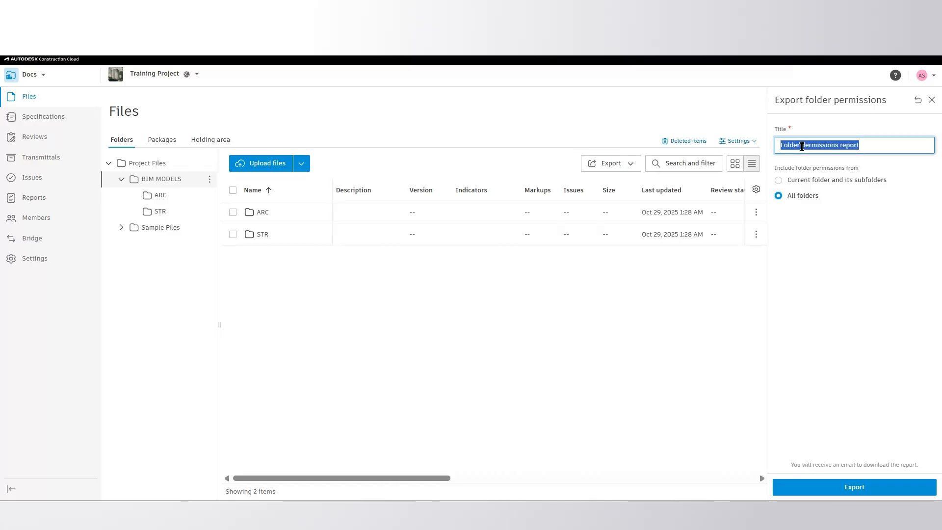
pyautogui.click(834, 351)
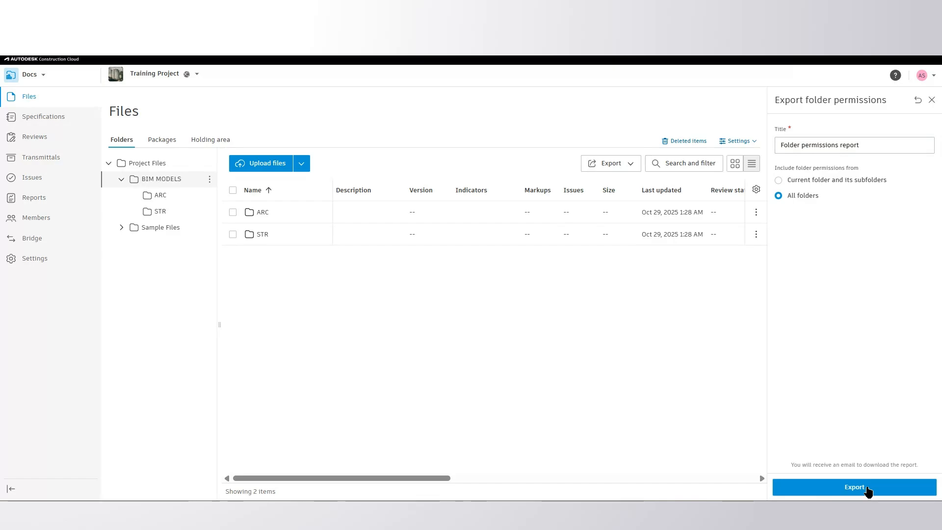
pyautogui.click(869, 491)
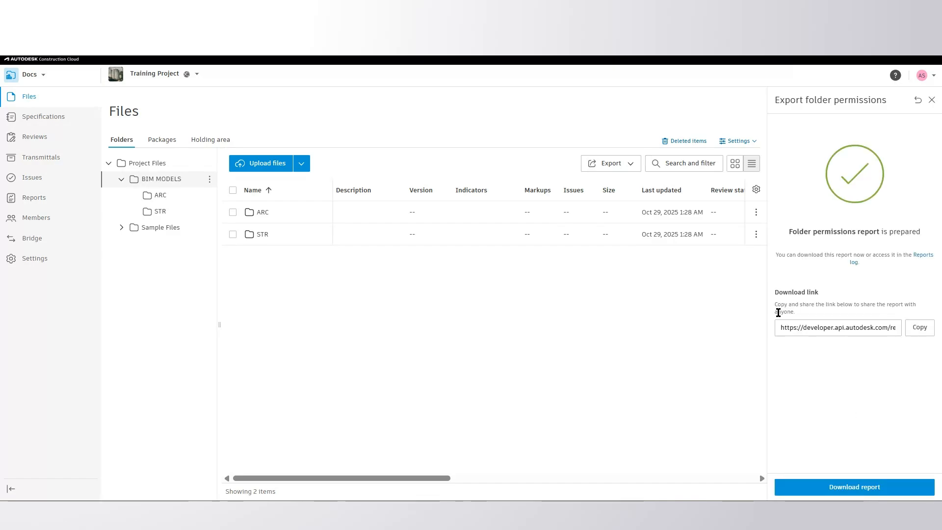